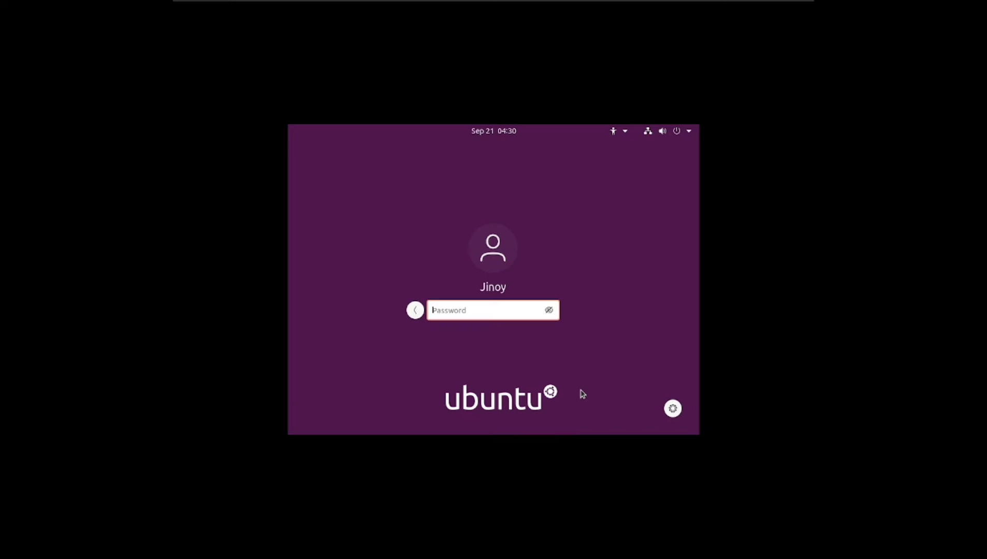
- Log in with the account password, then skip online accounts, Livepatch, Help improve Ubuntu and Privacy to Done
type("******")
key("Return")
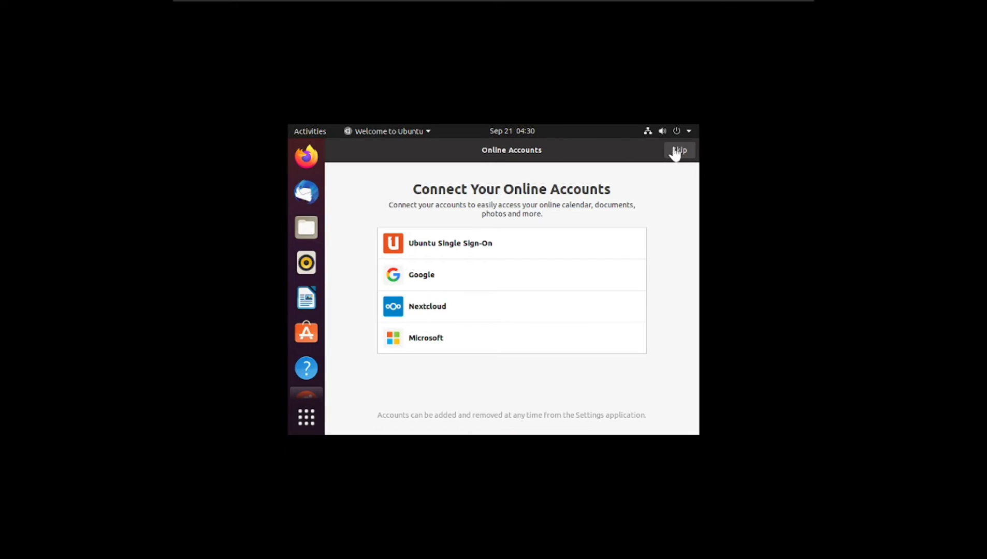
left_click(679, 152)
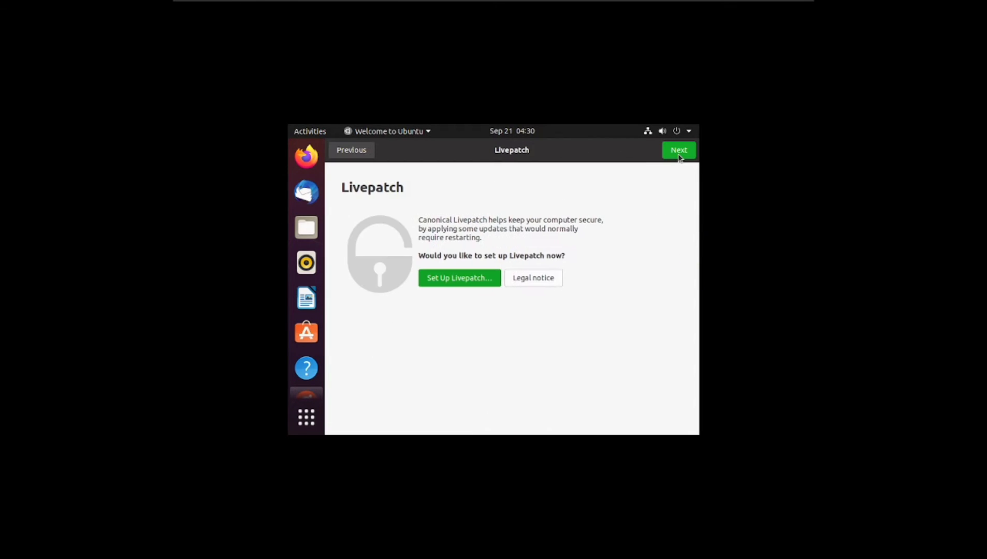
left_click(687, 155)
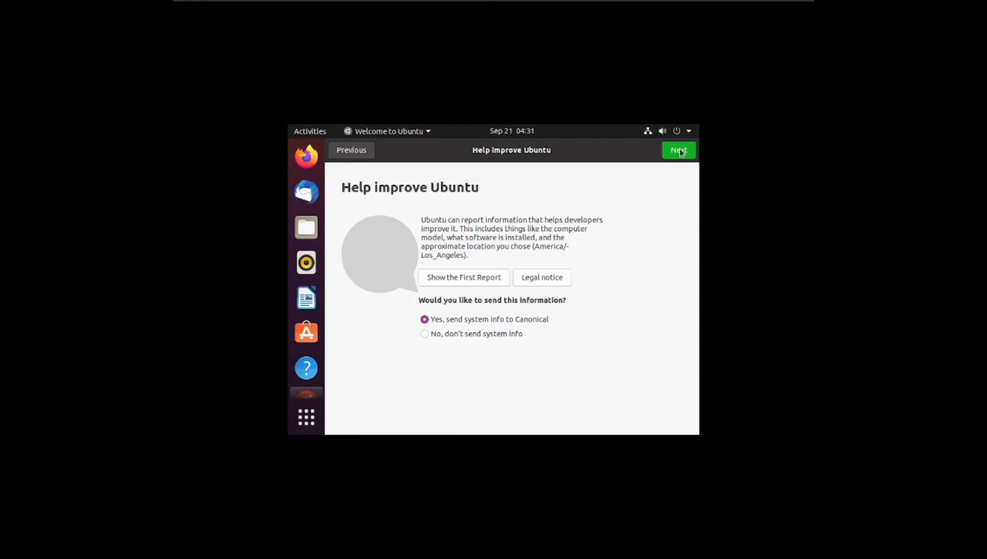
key("Return")
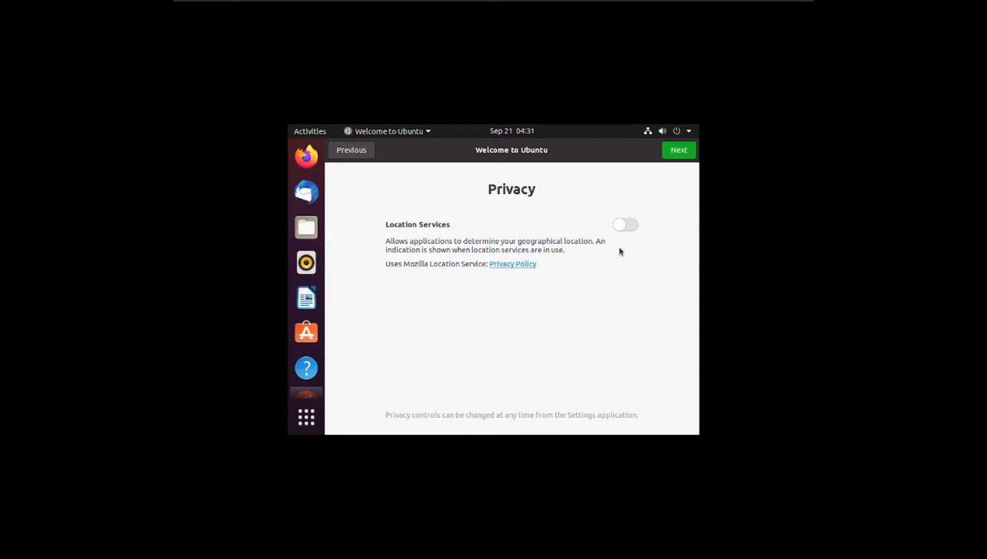
left_click(675, 155)
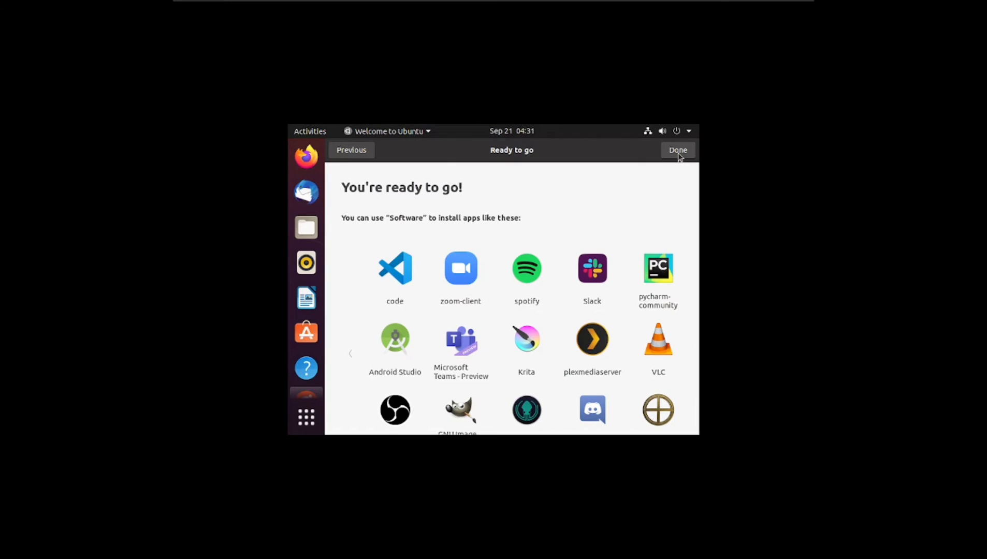
left_click(678, 151)
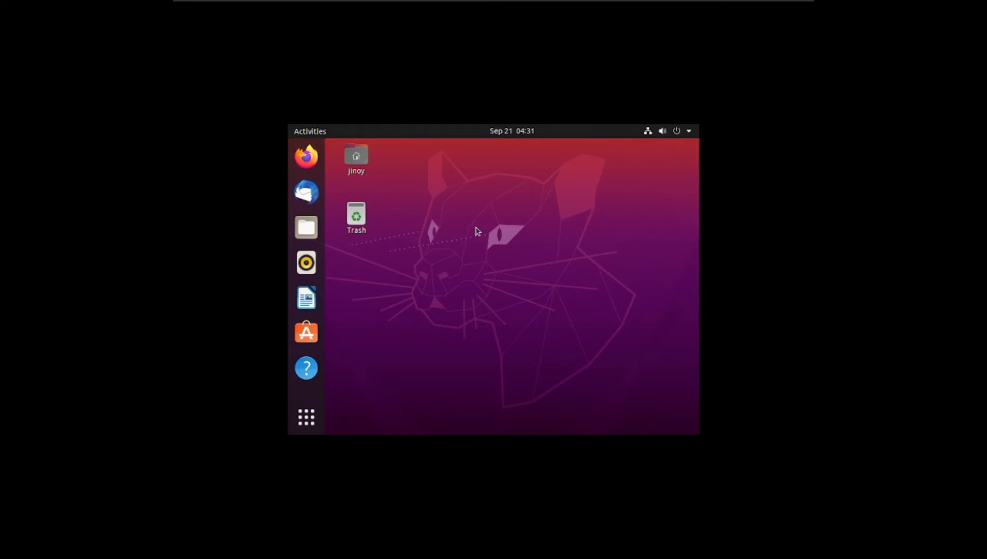
- Toggle the Ubuntu VM out of full screen and back in from the Player toolbar
left_click(308, 417)
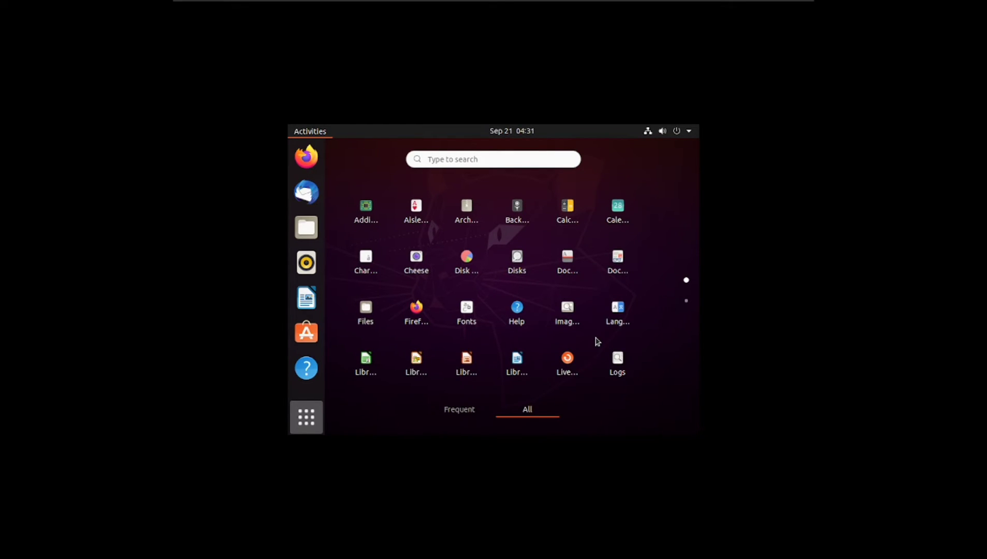
mouse_move(447, 12)
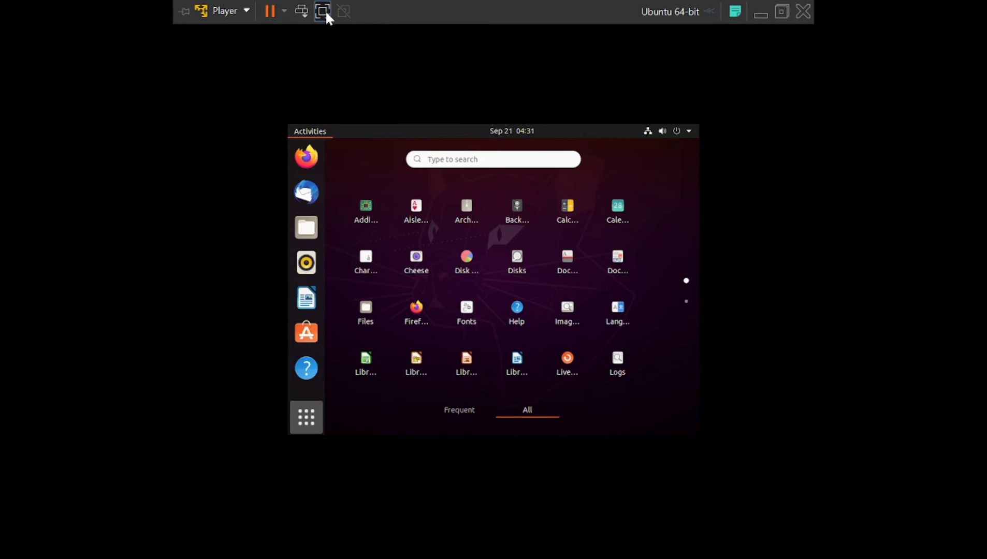
left_click(323, 7)
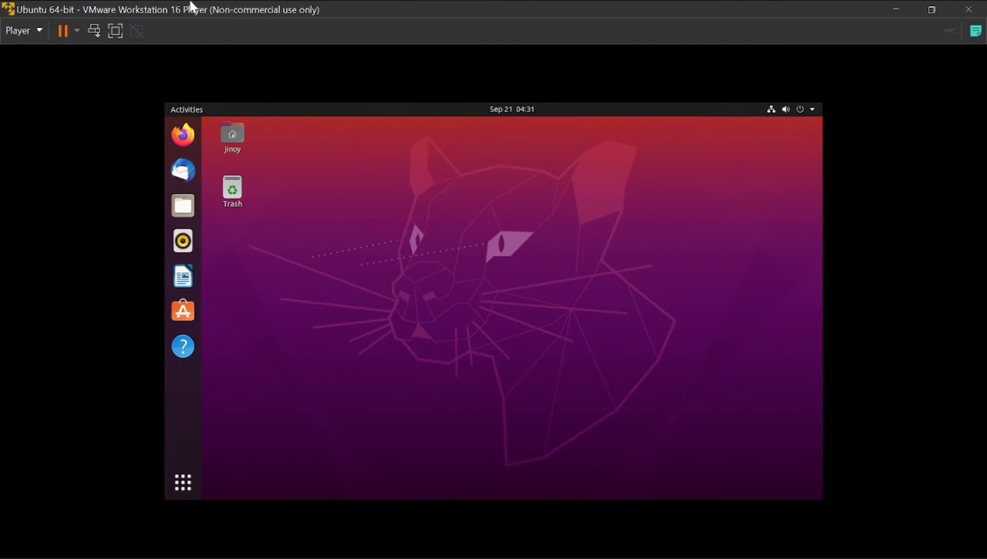
left_click(115, 31)
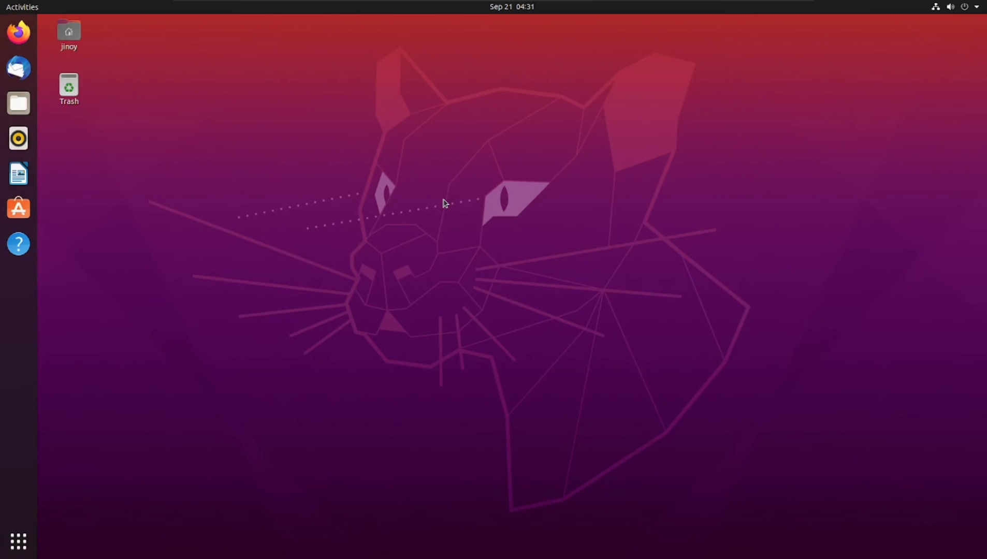
- Launch Files, maximize it, and try the Floppy Disk location, dismissing its access error
left_click(26, 542)
scroll(647, 332, "down", 1)
scroll(643, 328, "up", 1)
left_click(20, 541)
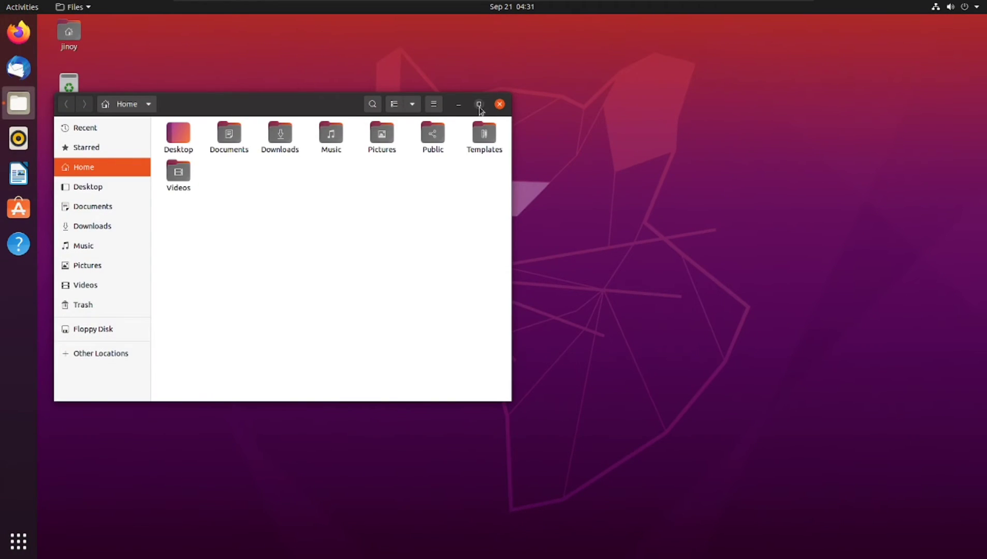
left_click(480, 104)
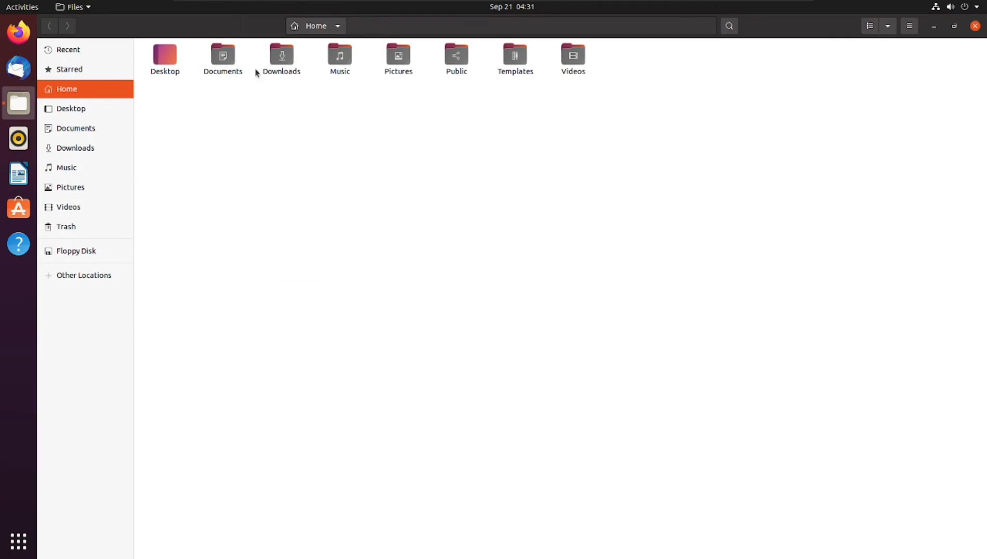
left_click(87, 251)
left_click(511, 316)
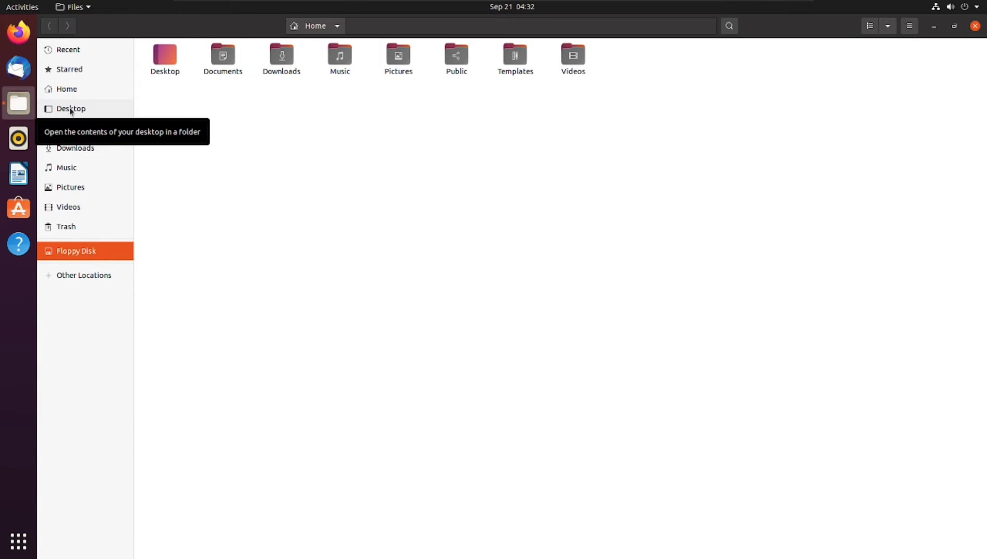
- Browse Home, Other Locations and the Computer root folders, then close Files
left_click(76, 93)
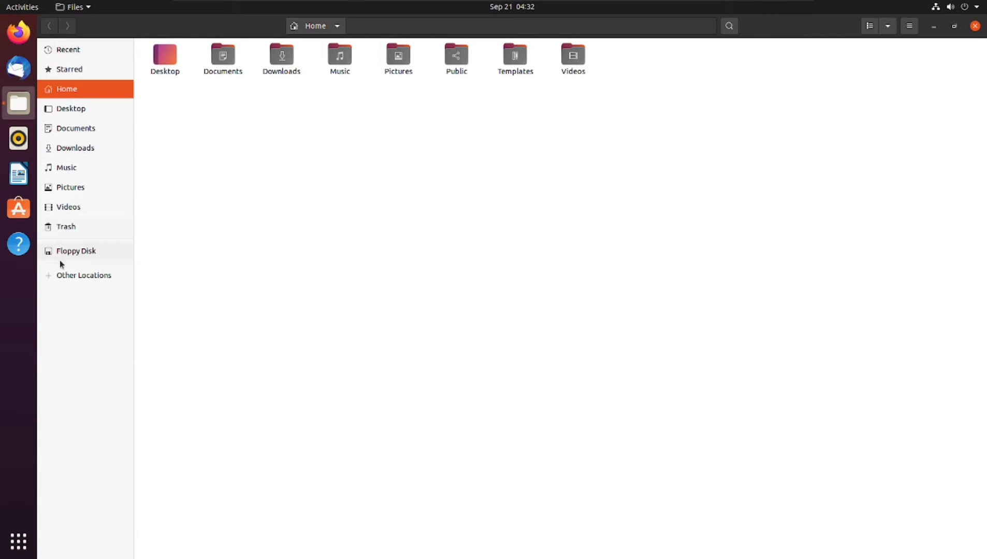
left_click(78, 275)
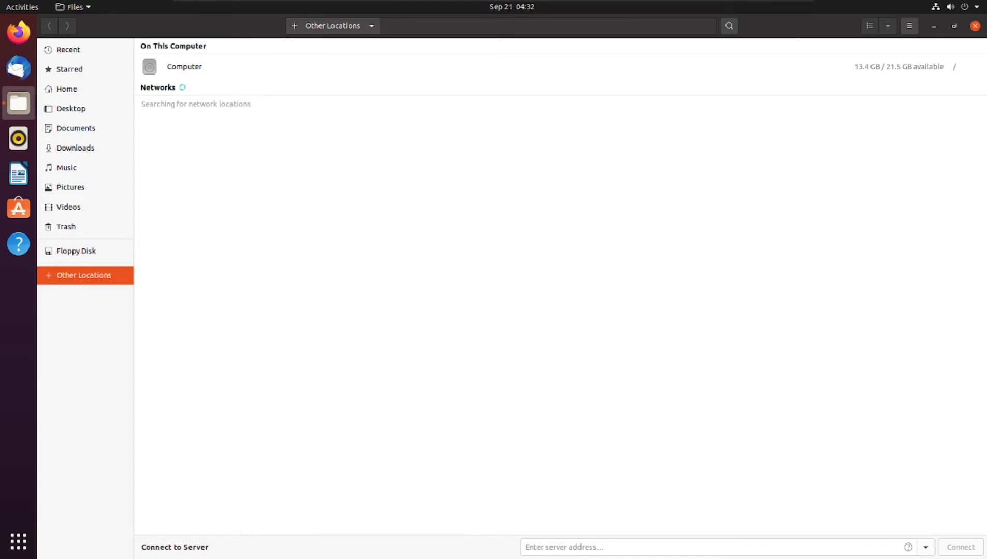
left_click(185, 67)
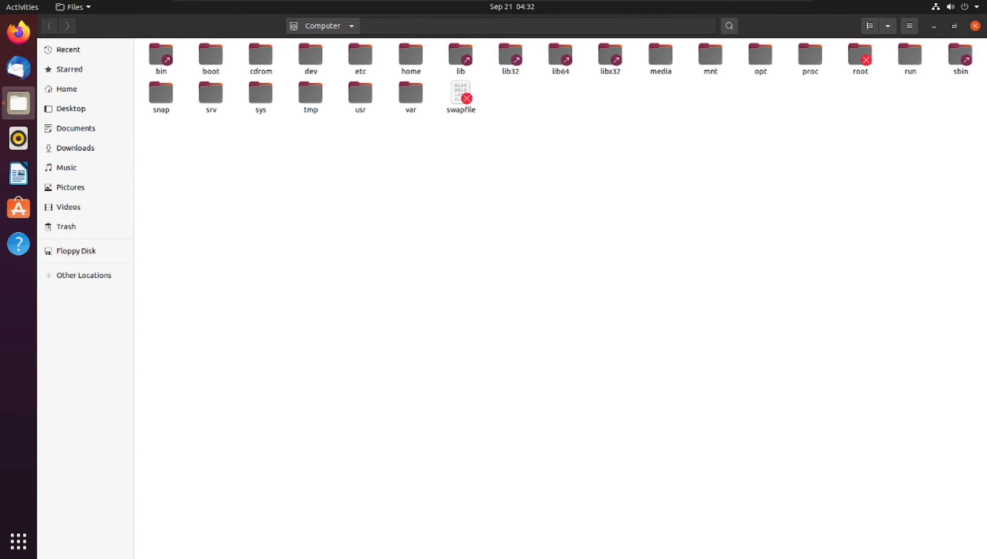
left_click(974, 26)
left_click(15, 533)
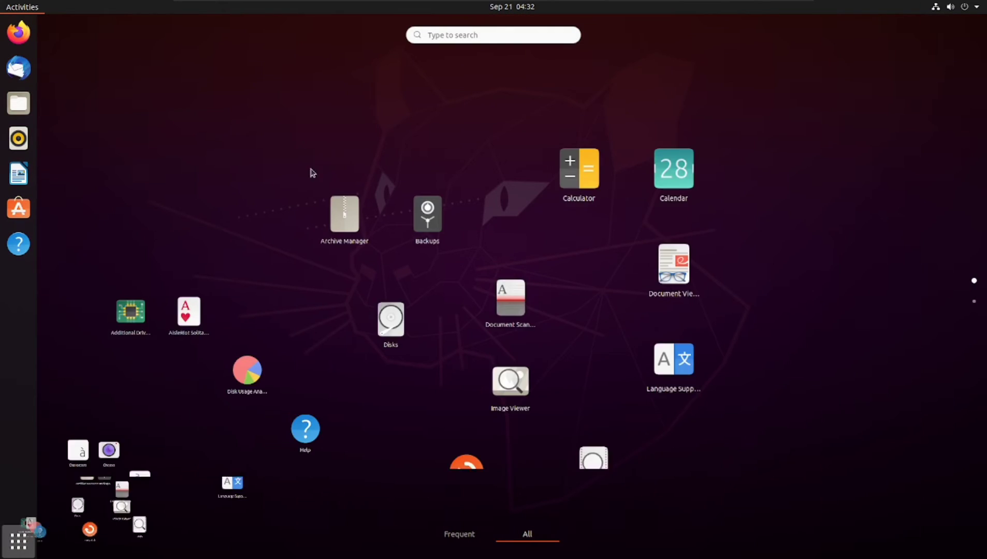
- Open Terminal via a 'tel' search, become root with sudo su, then close the terminal
type("tel")
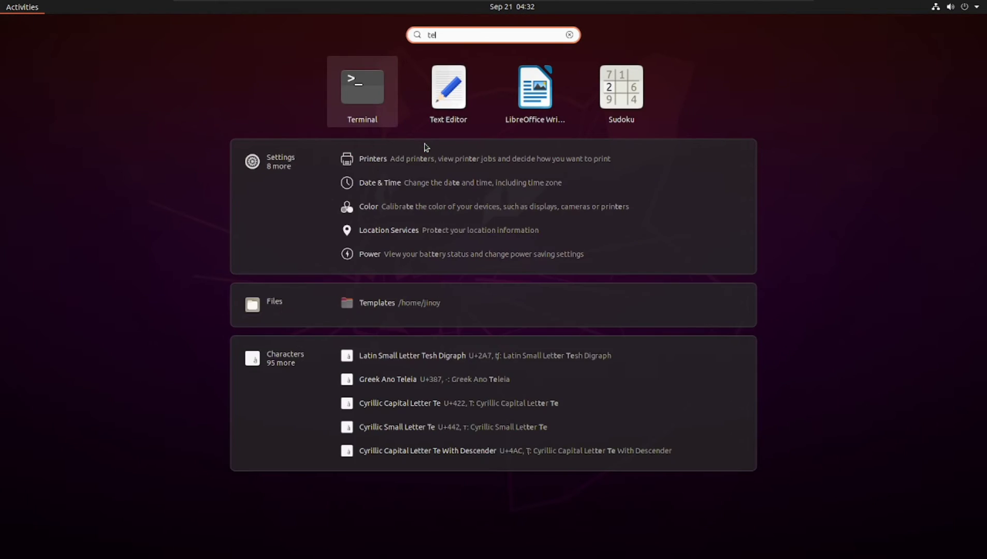
key("Return")
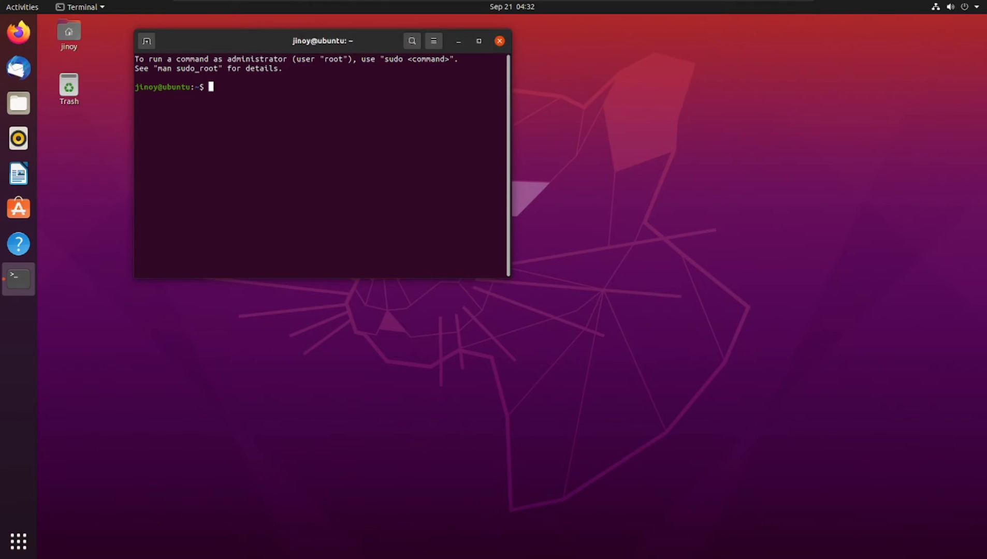
type("sudo su")
key("Return")
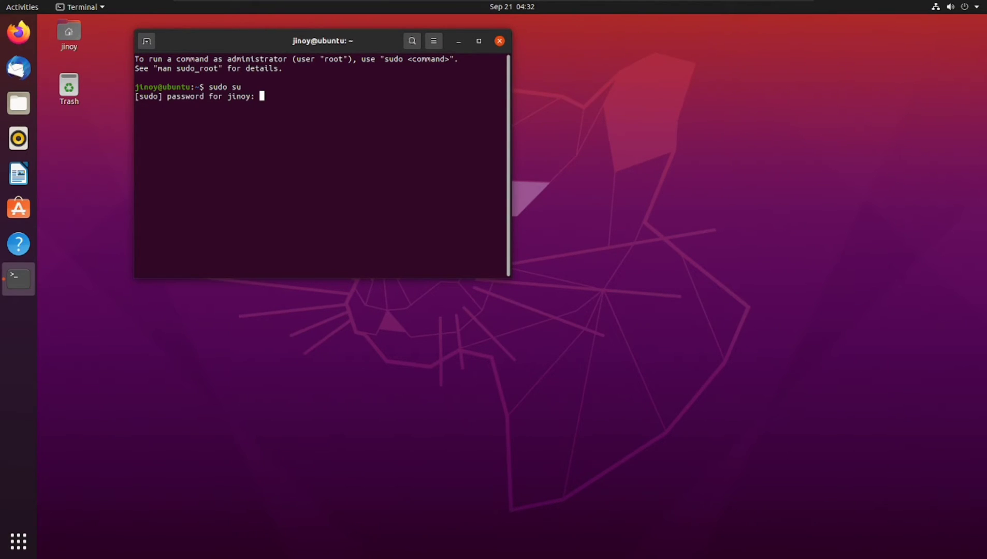
key("Return")
type("sudo apt")
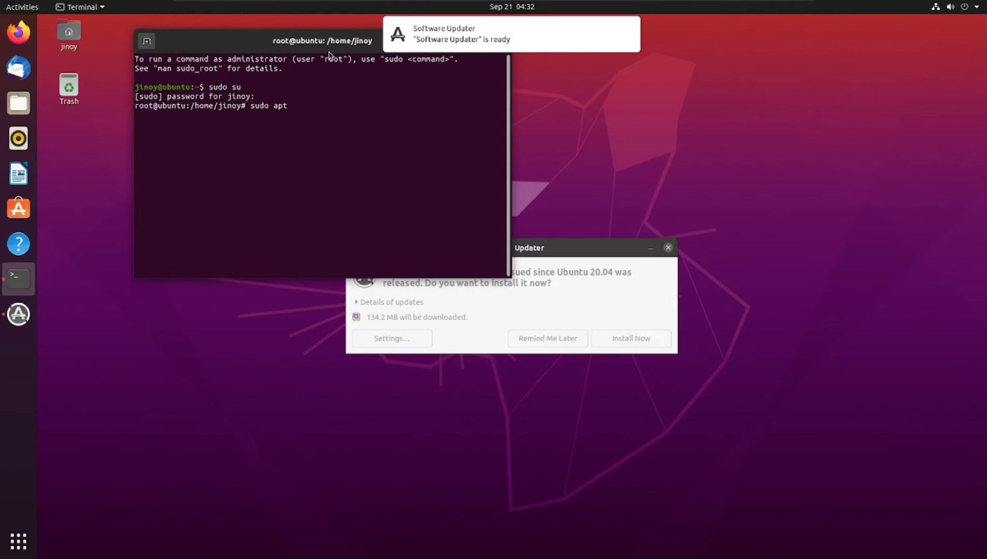
left_click(499, 41)
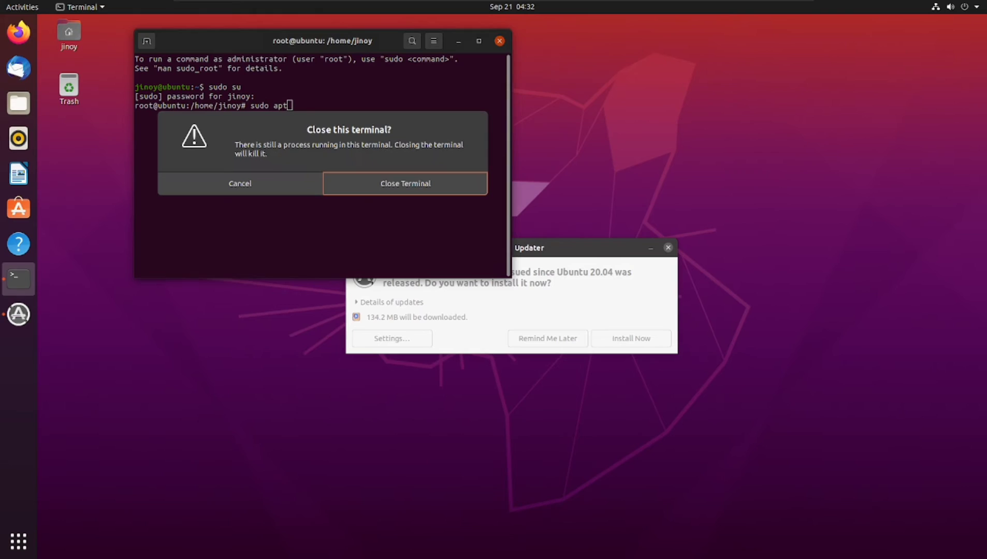
left_click(394, 186)
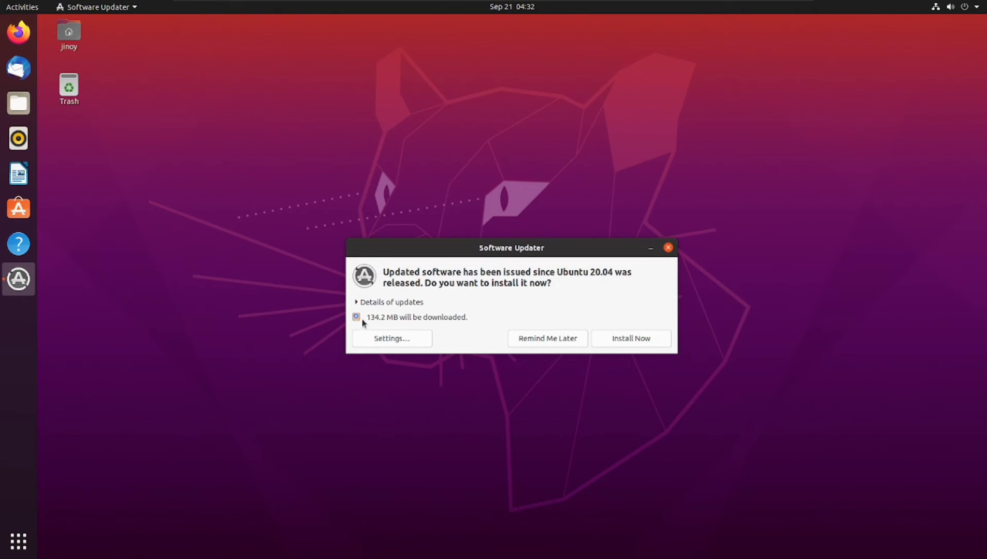
- Start installing the 134.2 MB of updates, authenticating with the account password
left_click(355, 303)
left_click(355, 303)
left_click(651, 342)
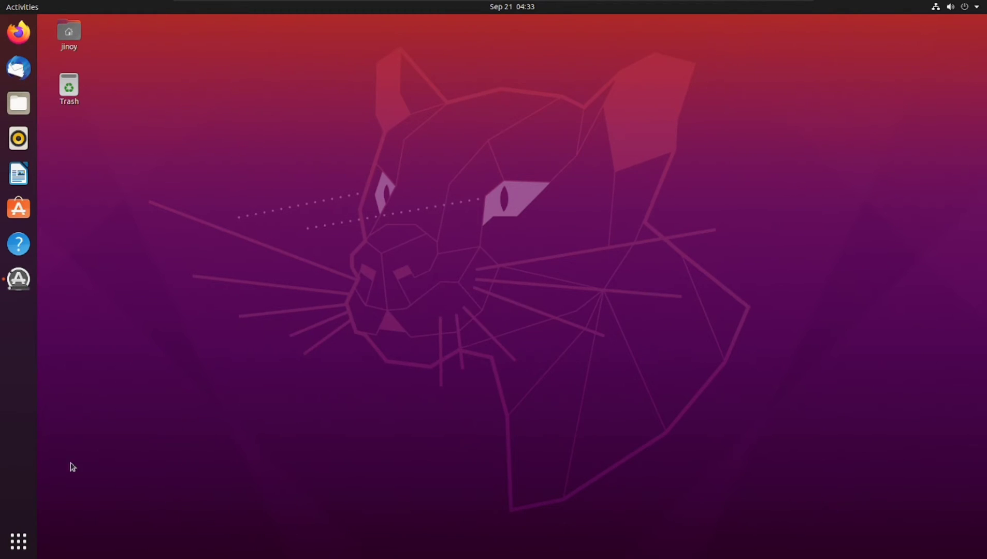
type("******")
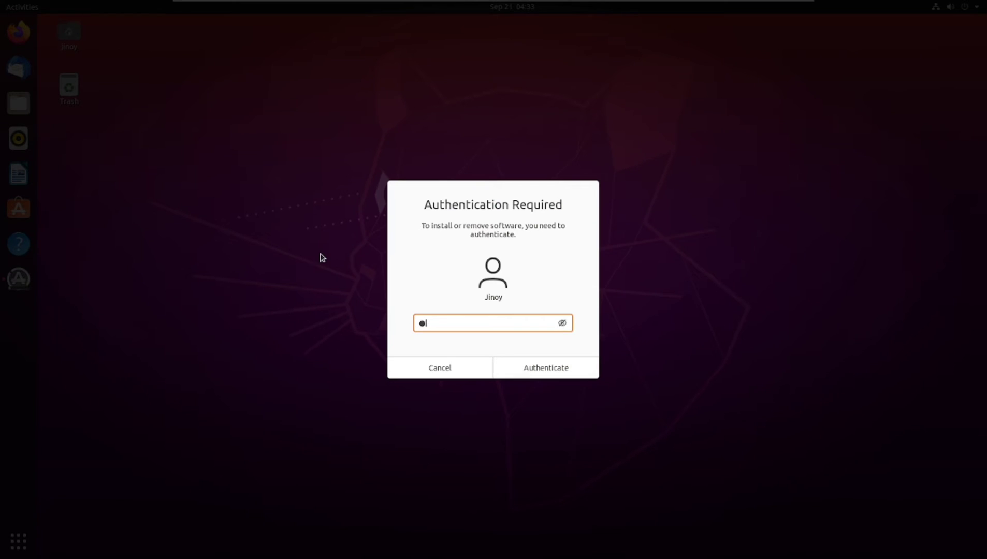
key("Return")
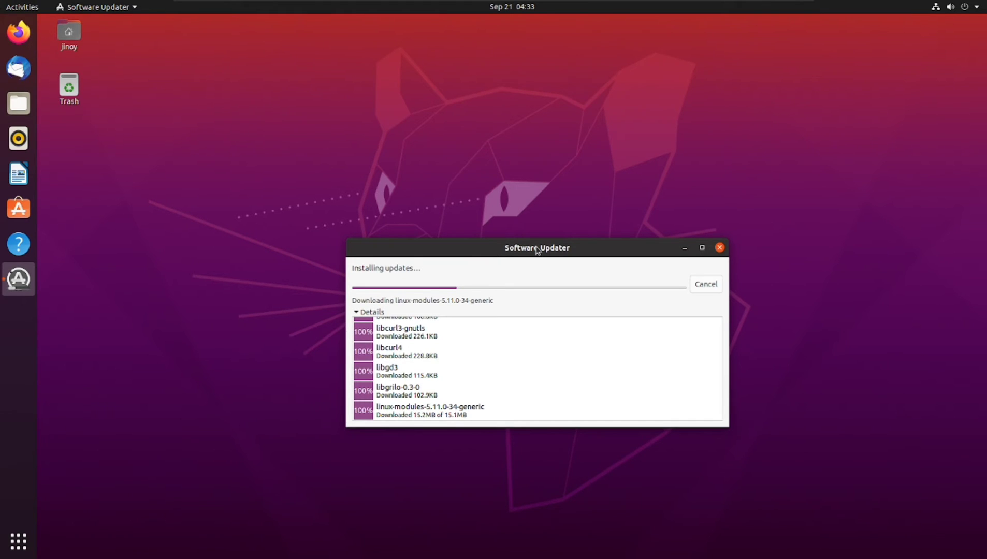
- Check the package download list, then launch Ubuntu Software from the dock
left_click(370, 313)
left_click(369, 312)
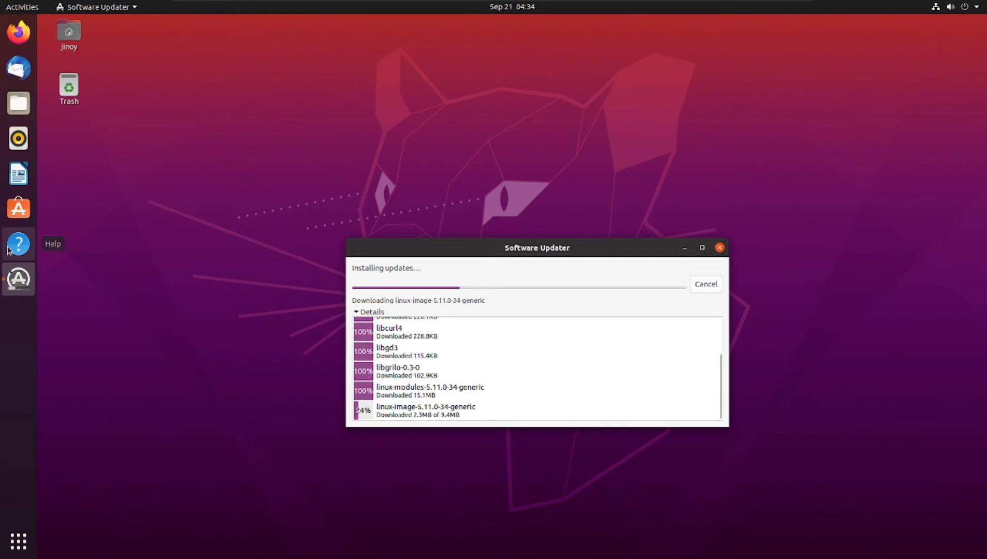
left_click(28, 212)
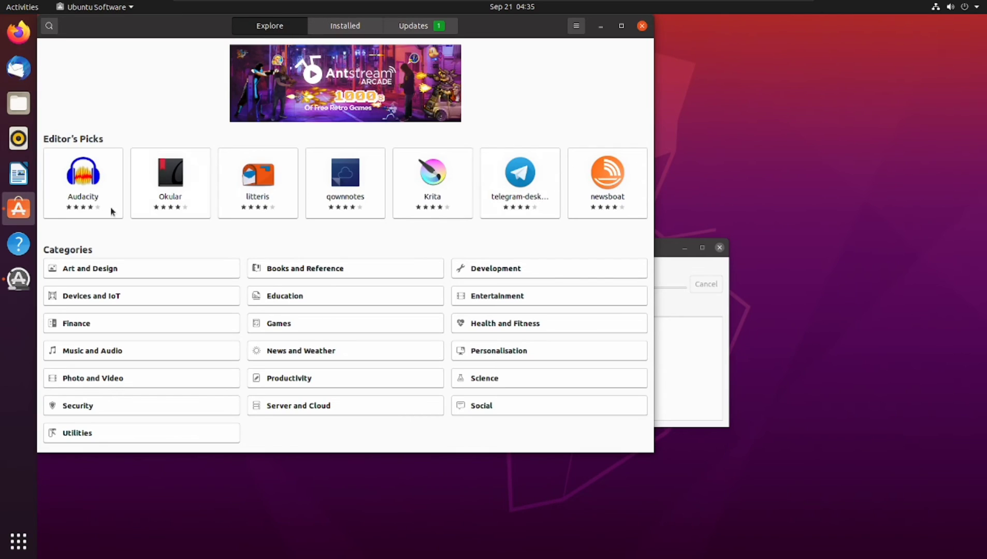
- Browse the Updates, Installed and Explore pages of Ubuntu Software
left_click(435, 27)
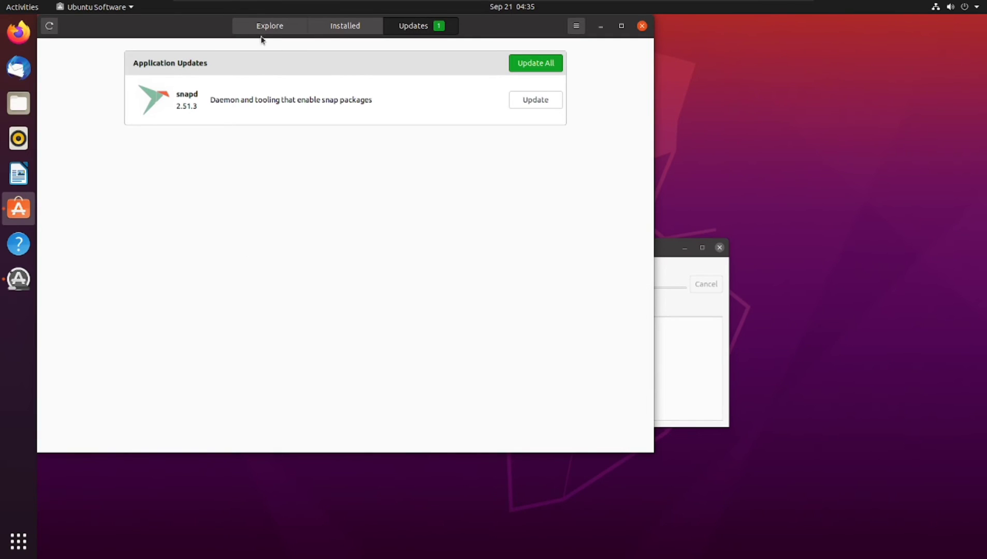
left_click(304, 32)
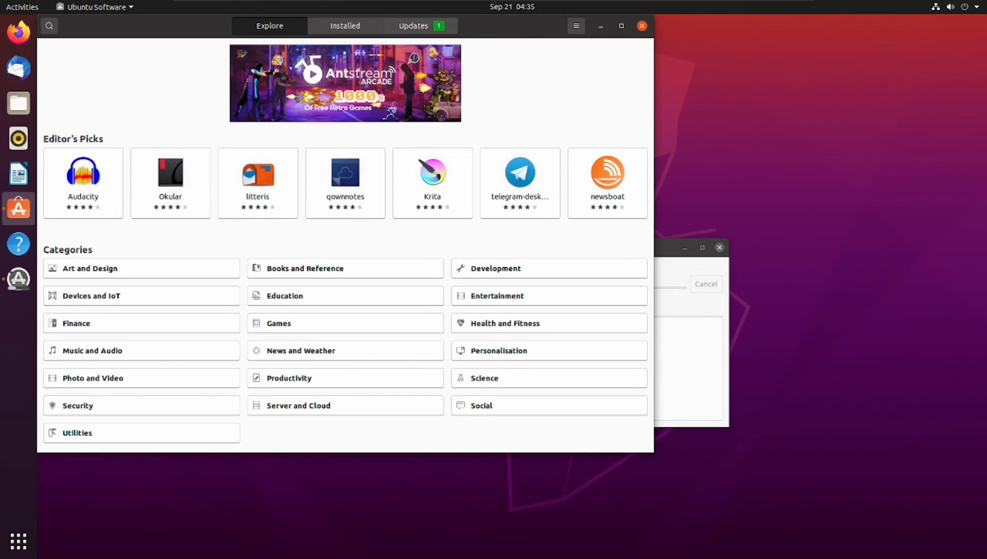
left_click(325, 30)
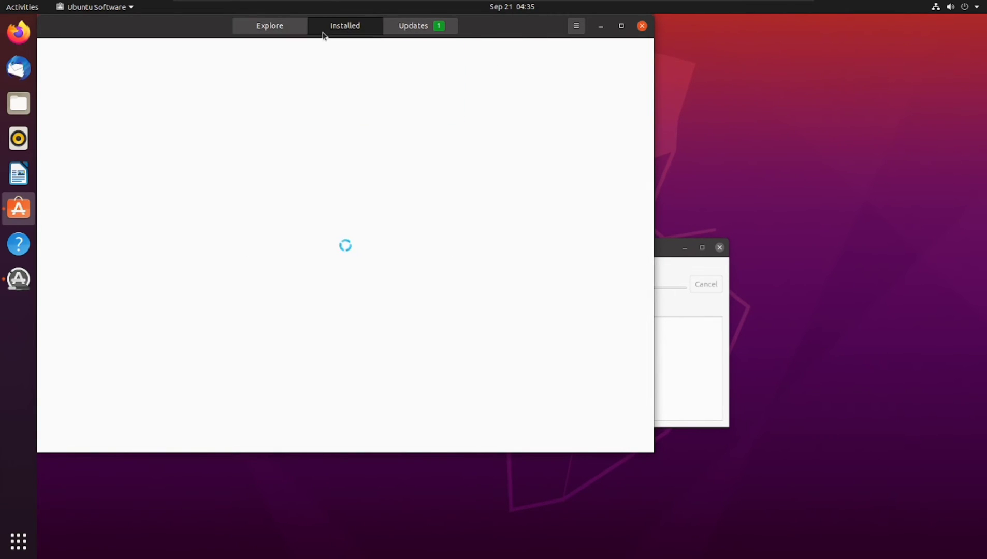
left_click(269, 26)
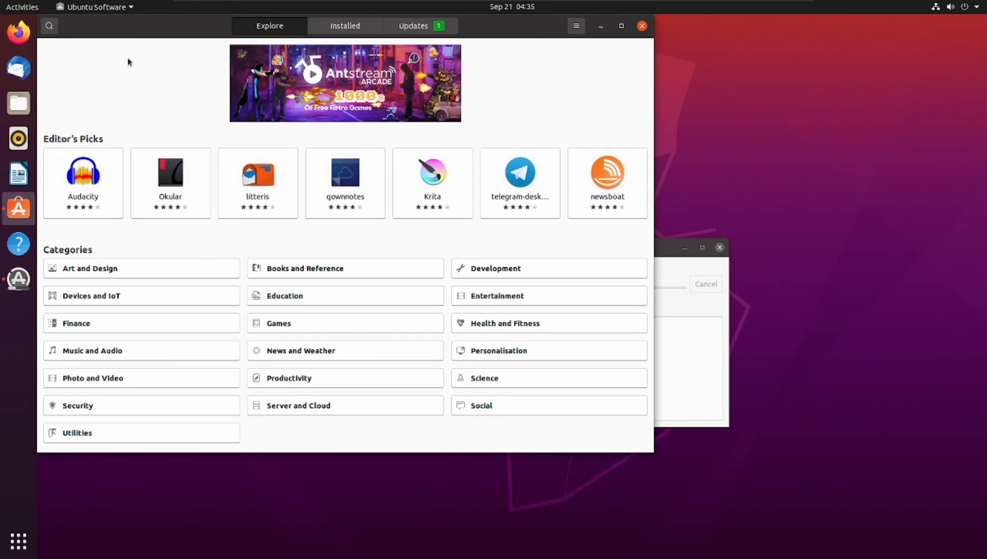
- Search 'vscode', view the 'code' (Visual Studio Code) details page, then close Ubuntu Software
left_click(54, 28)
type("vscode")
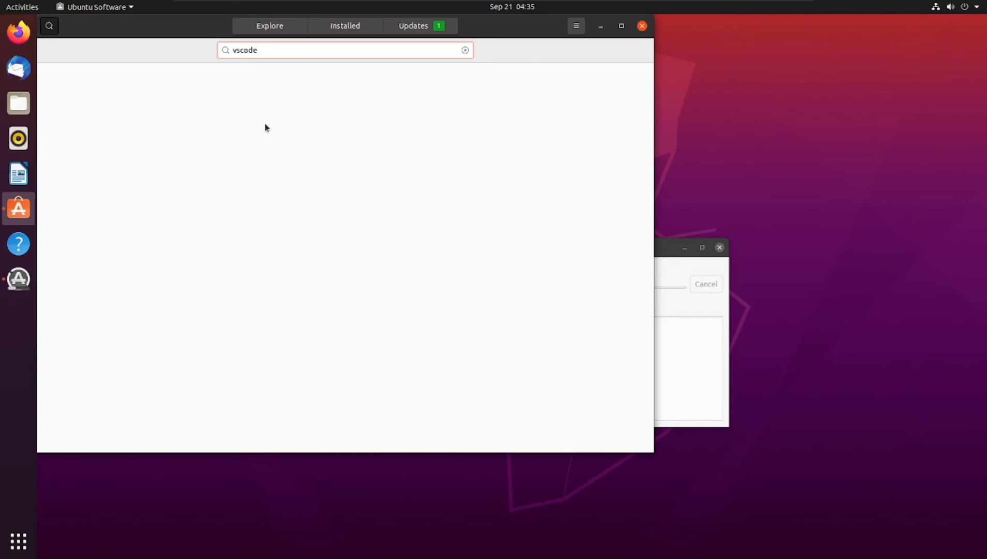
left_click(238, 87)
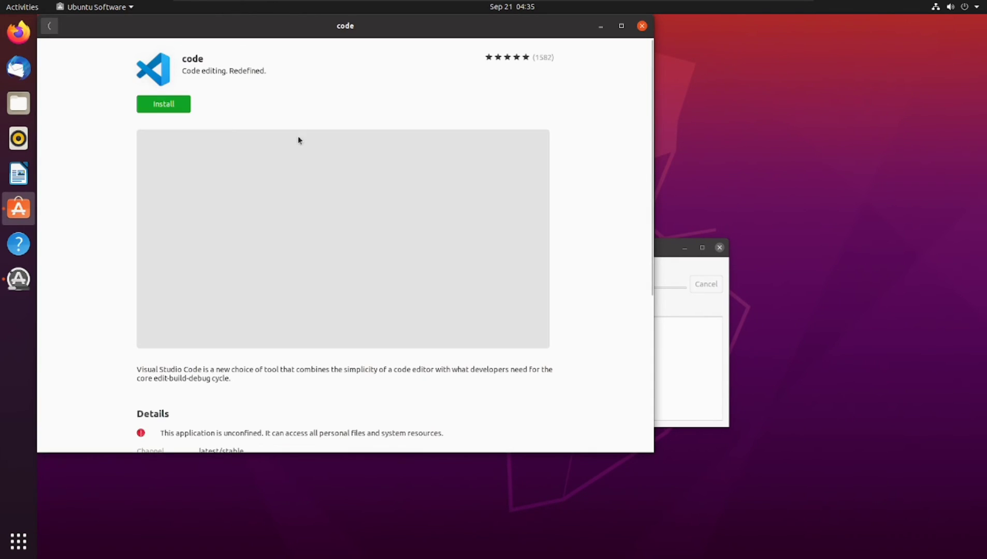
scroll(320, 293, "up", 5)
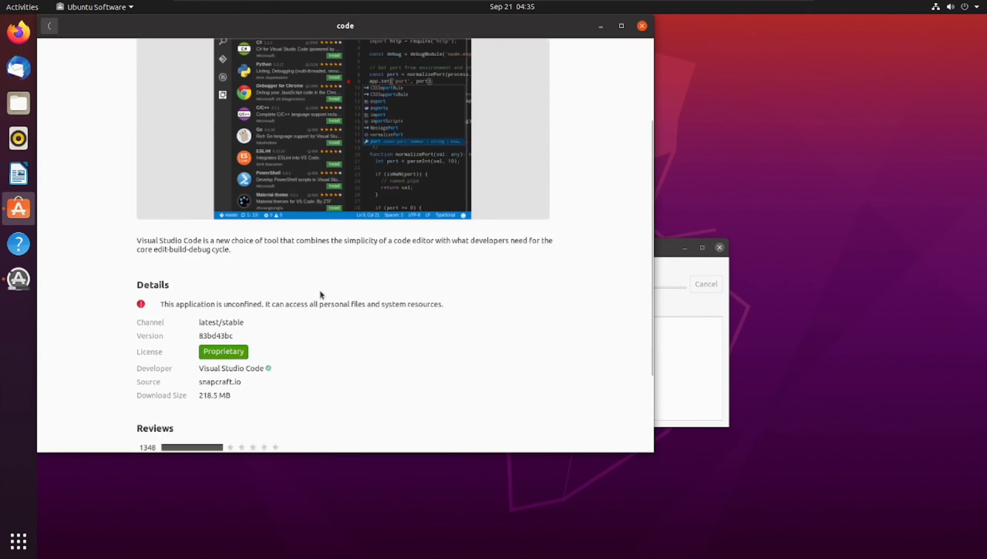
left_click(642, 27)
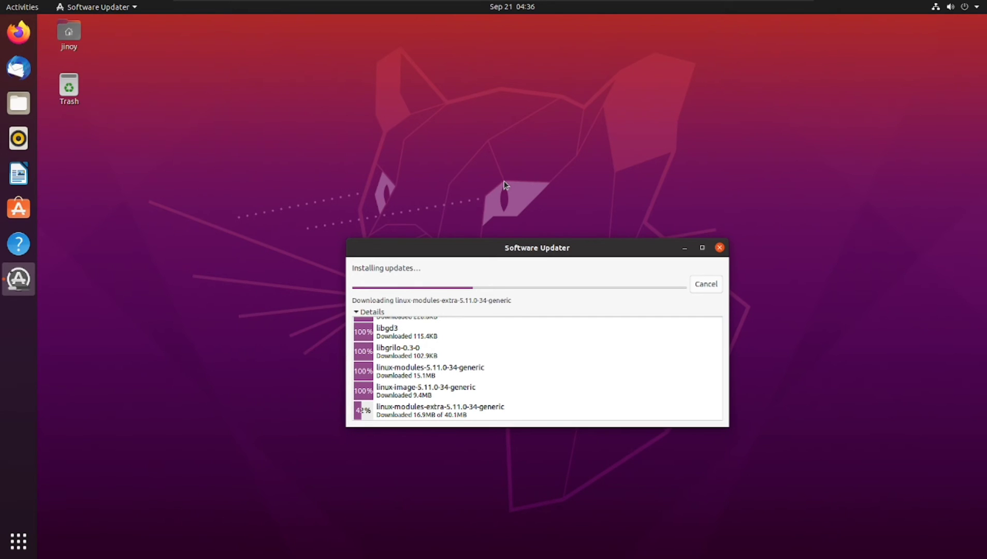
- Exit full screen, check the device list and Message Log, then minimise VMware Player
left_click(322, 12)
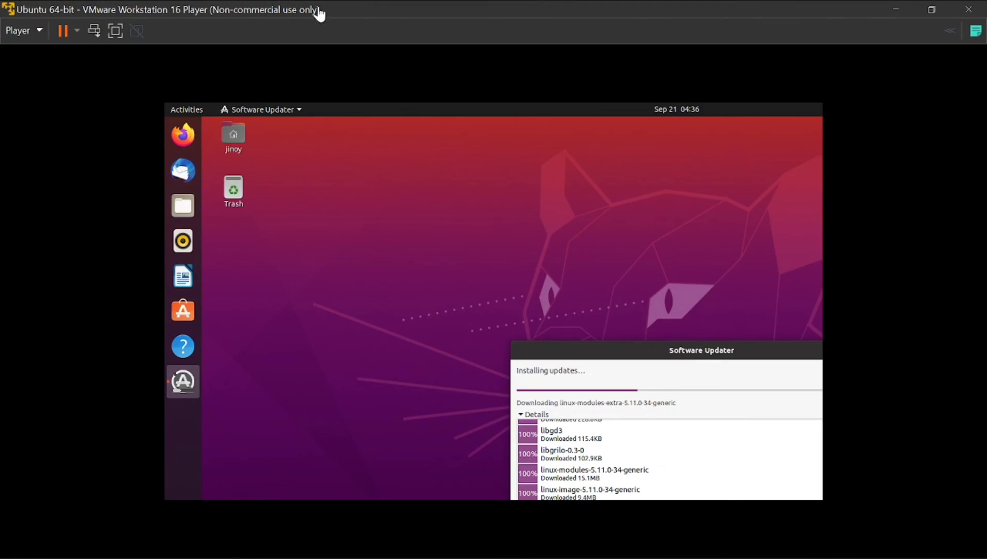
left_click(953, 32)
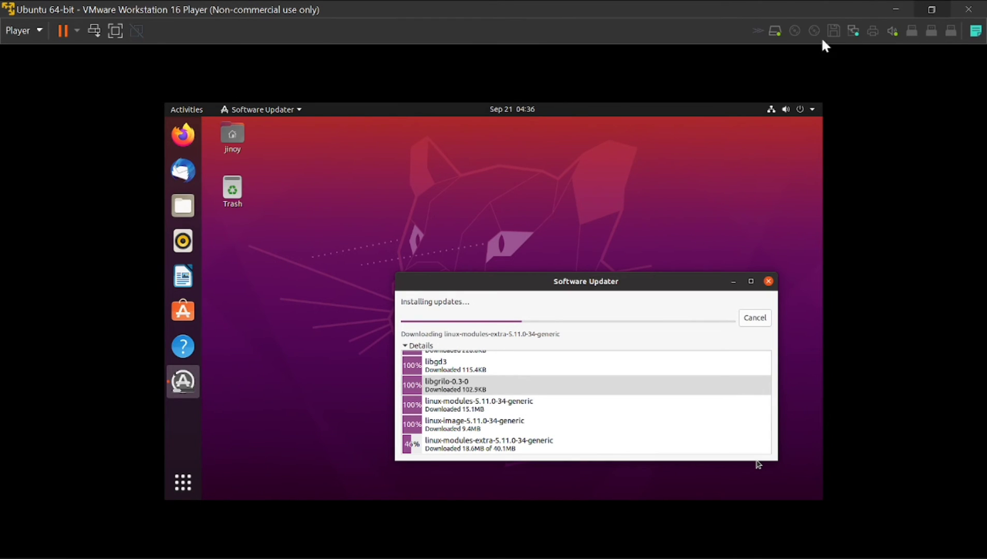
left_click(758, 32)
left_click(971, 32)
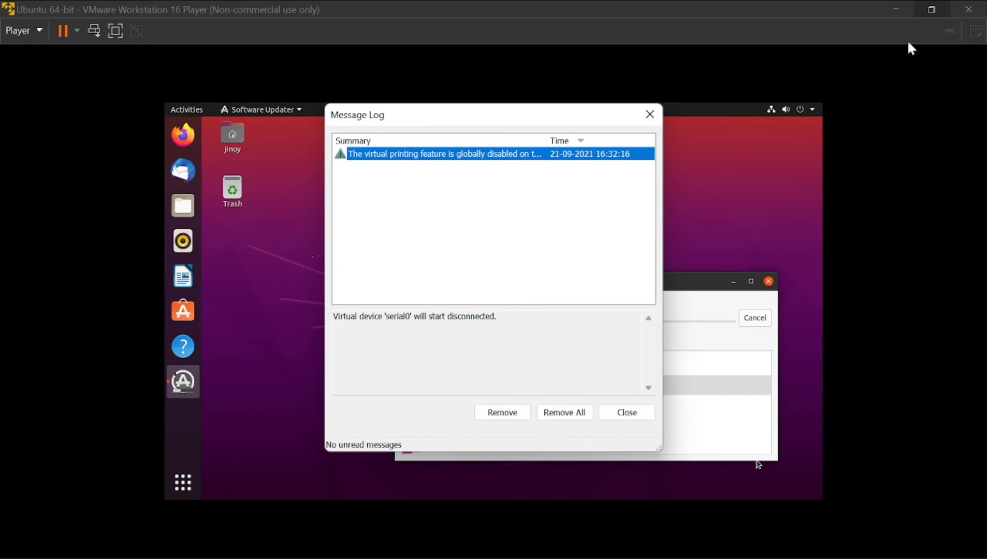
left_click(649, 117)
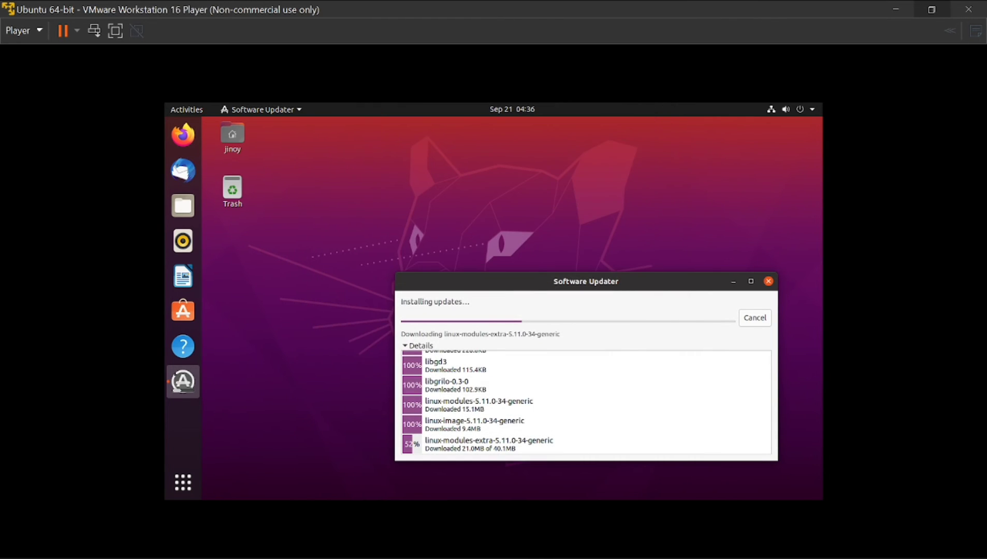
left_click(888, 9)
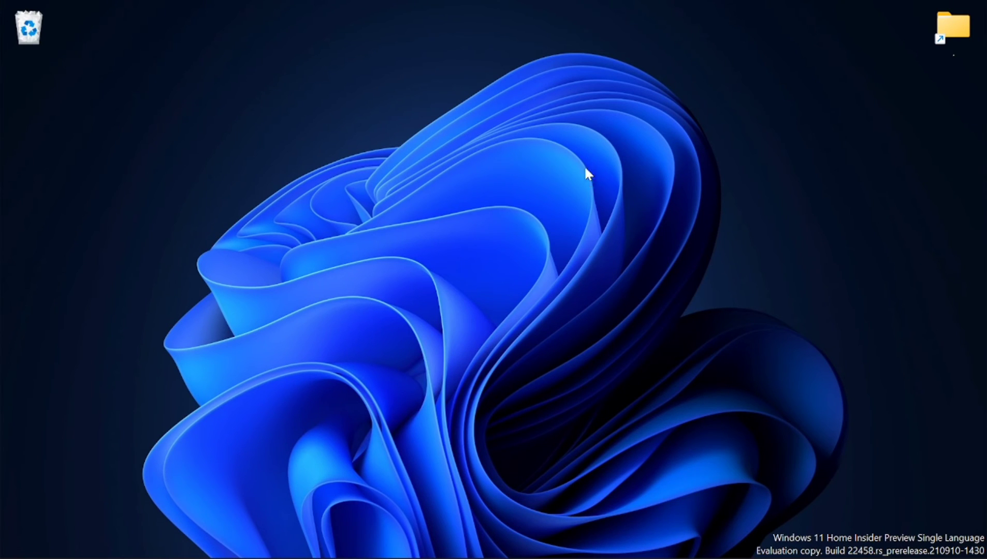
- Check host memory in Task Manager's Performance > Memory (7.6 of 7.9 GB, 96%), then restore VMware Player
key("ctrl+shift+Escape")
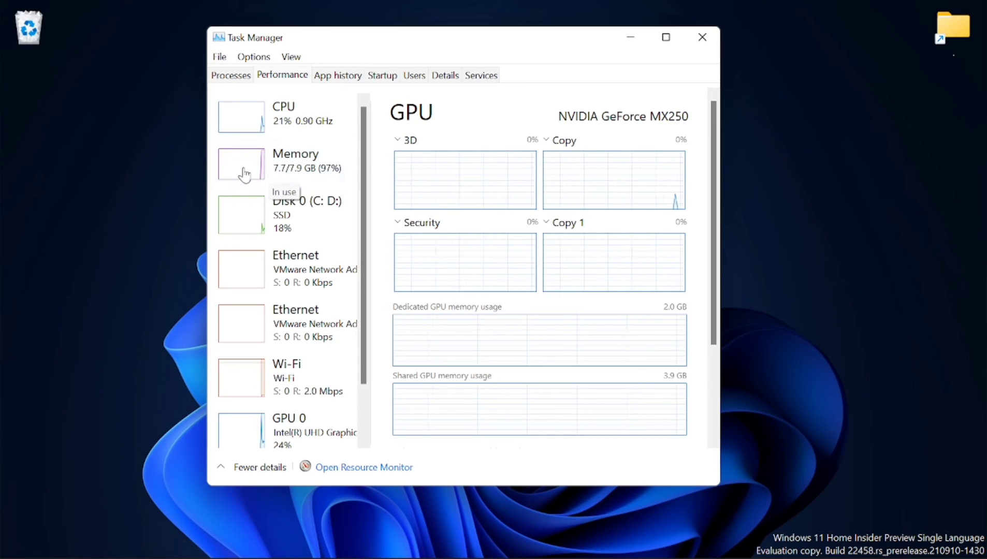
left_click(332, 173)
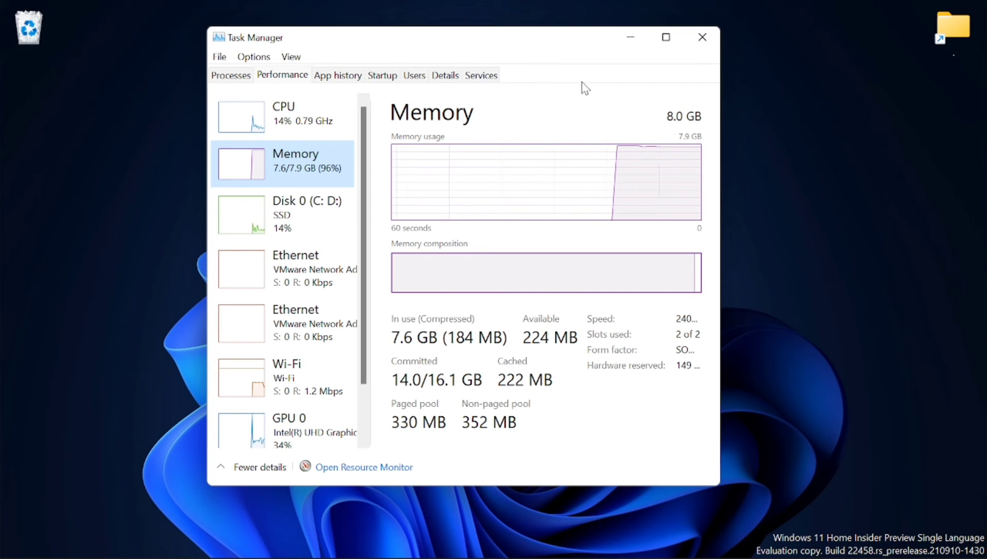
left_click(702, 37)
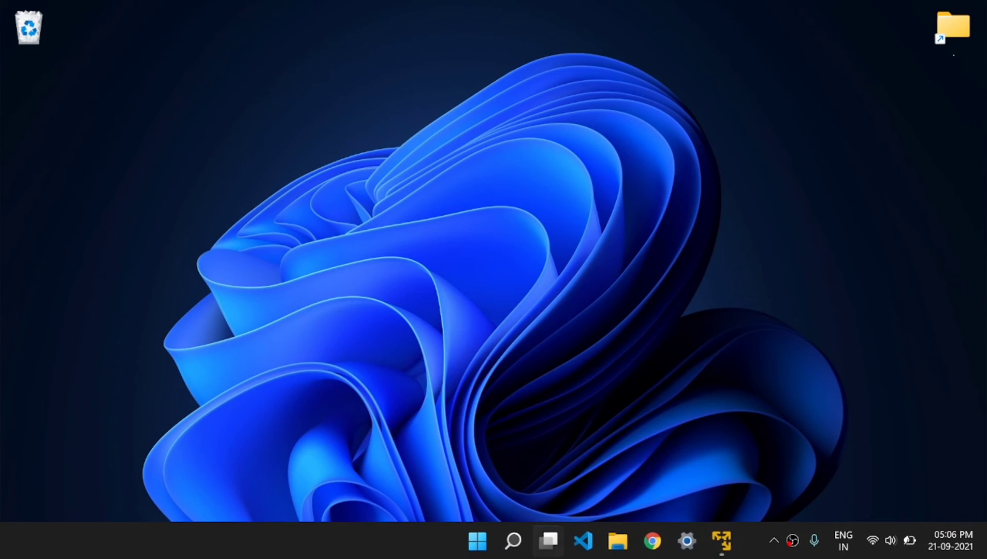
left_click(722, 541)
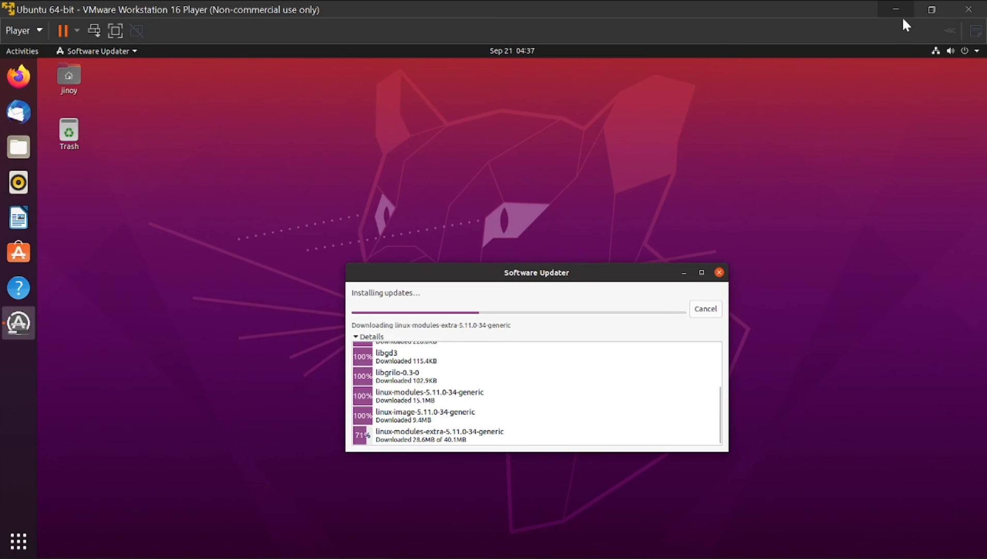
- Return the VM to full screen, cancel the update installation and close Software Updater
left_click(136, 31)
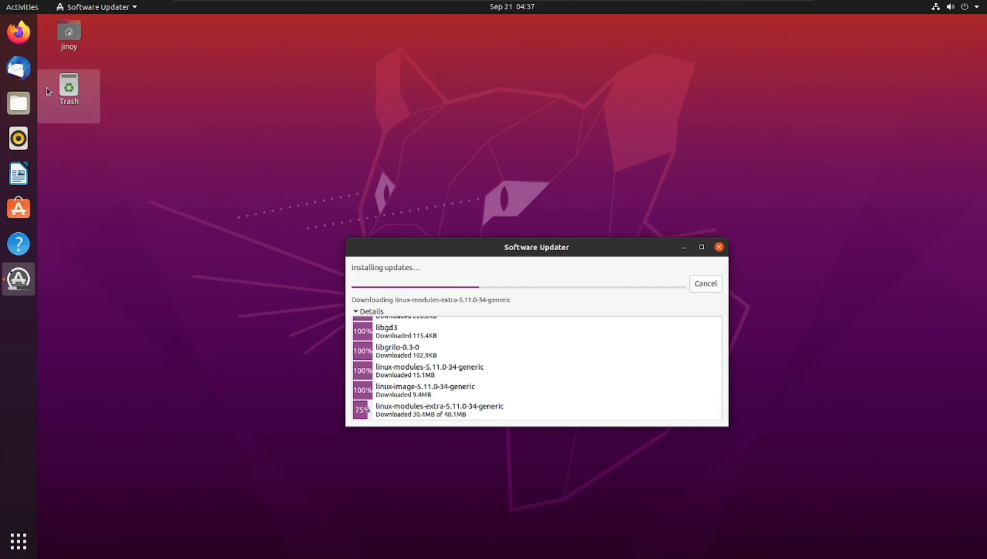
left_click(128, 11)
left_click(194, 13)
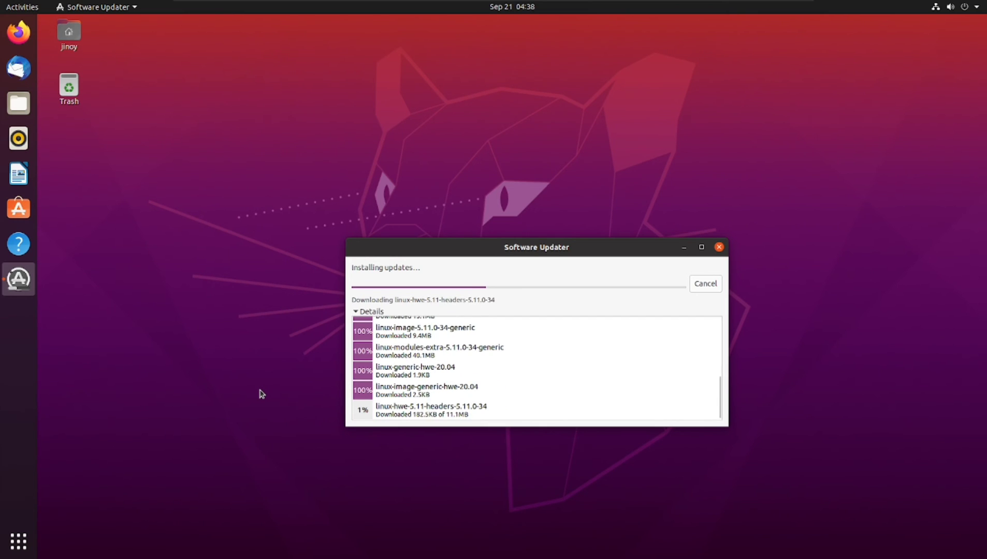
left_click(711, 283)
left_click(719, 247)
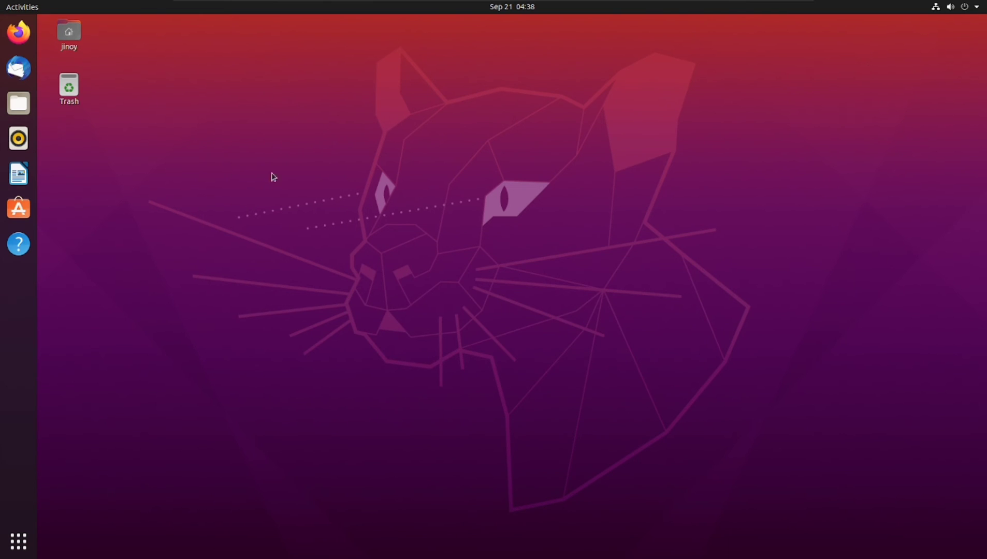
- Suspend the Ubuntu VM and exit VMware Player to the Windows desktop
left_click(963, 7)
left_click(798, 48)
left_click(276, 10)
left_click(515, 307)
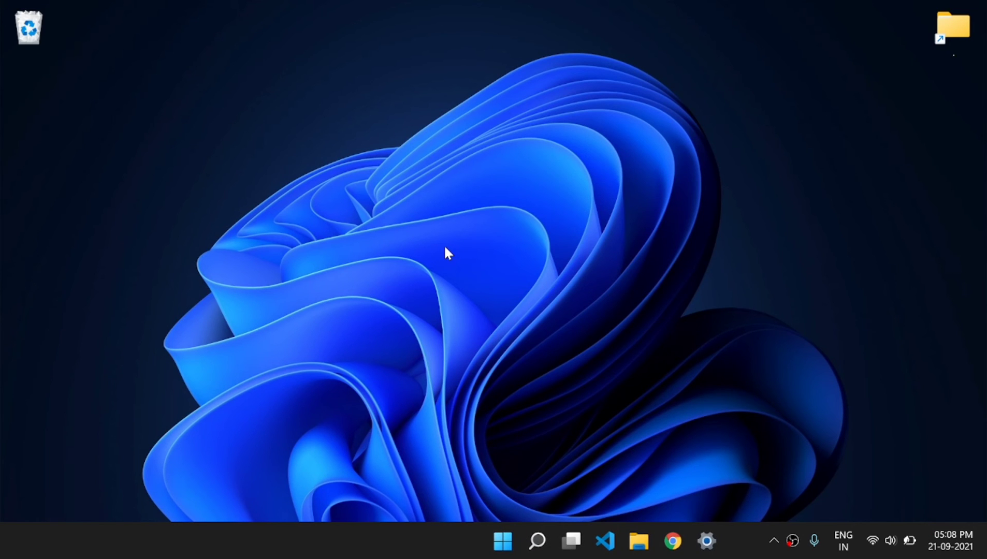
key("ctrl+shift+Escape")
left_click(285, 75)
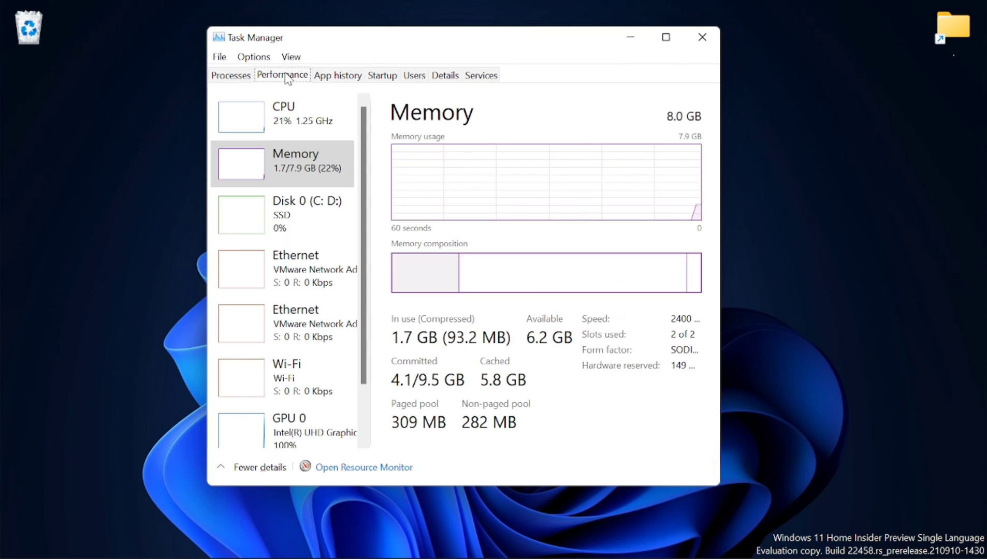
left_click(710, 39)
right_click(786, 541)
left_click(831, 498)
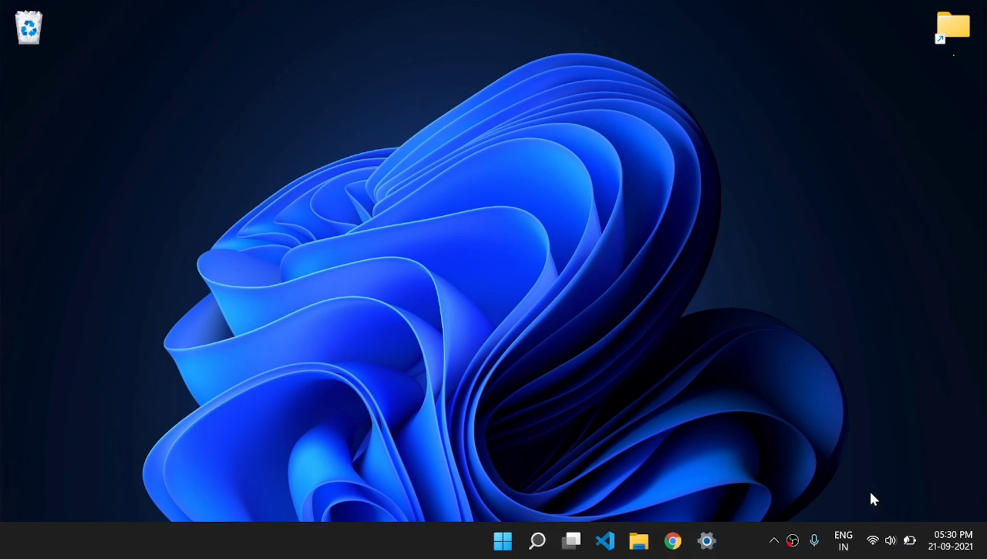
left_click(539, 530)
type("vm")
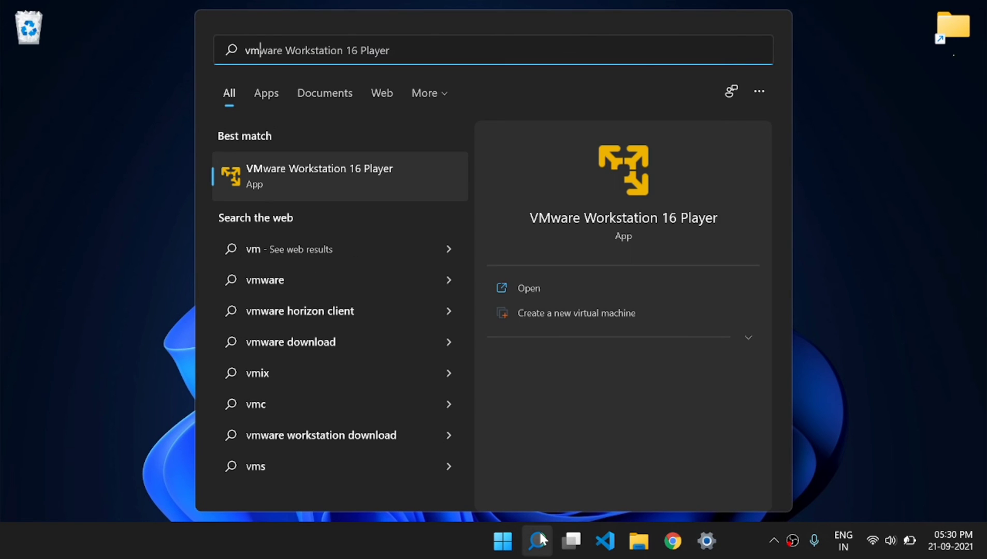
- Launch VMware Player, select Ubuntu 64-bit, and open its settings at the 5792 MB Memory field
key("Return")
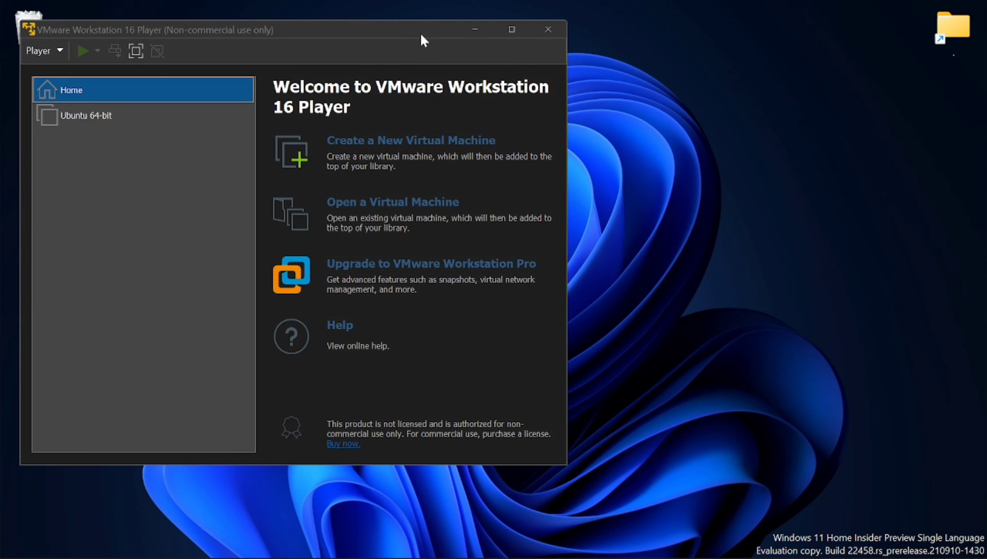
left_click_drag(421, 32, 495, 45)
left_click(201, 128)
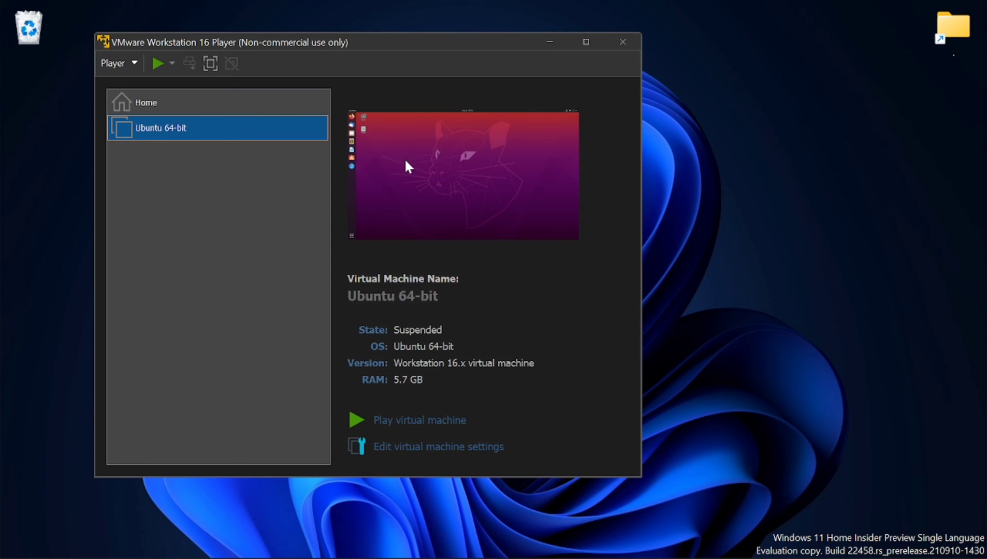
left_click(396, 446)
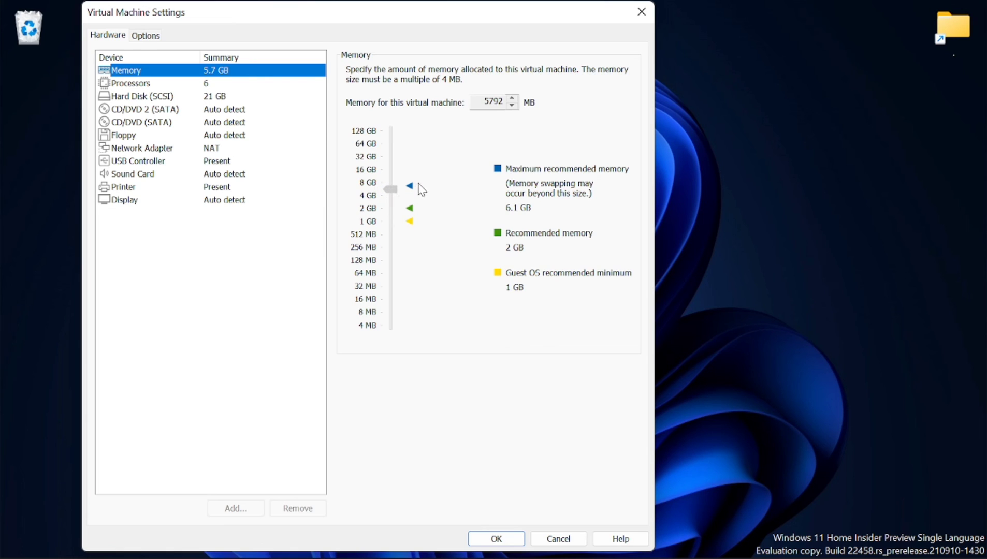
left_click(504, 104)
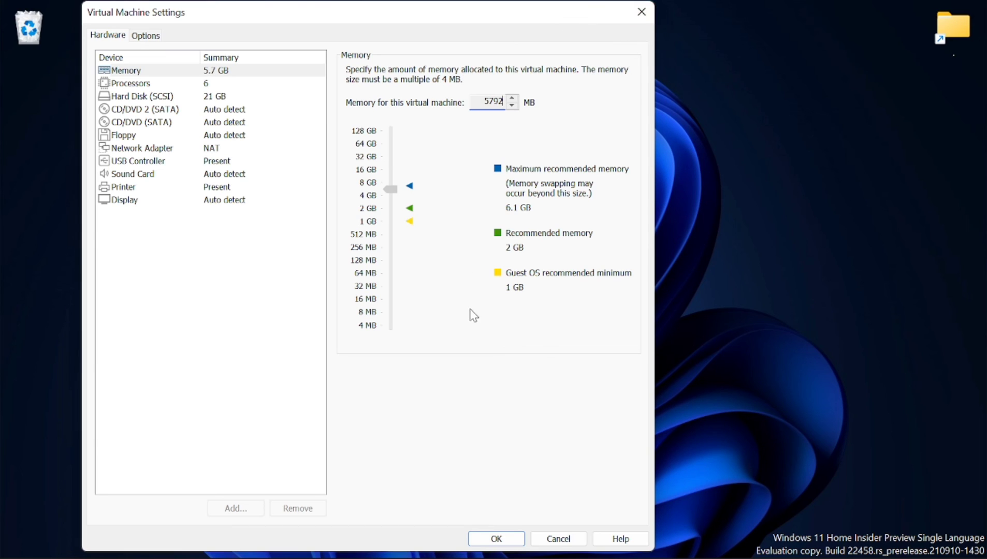
mouse_move(800, 557)
right_click(792, 541)
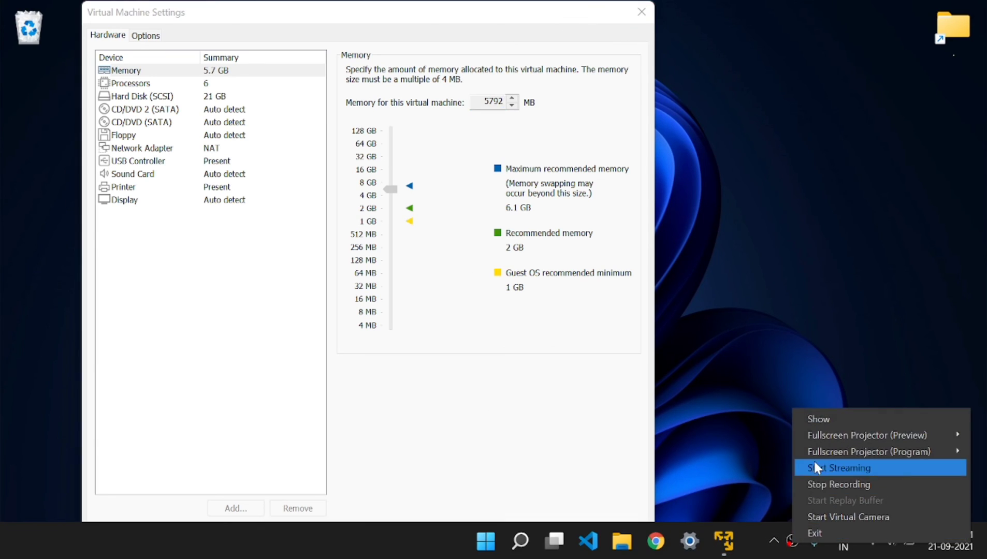